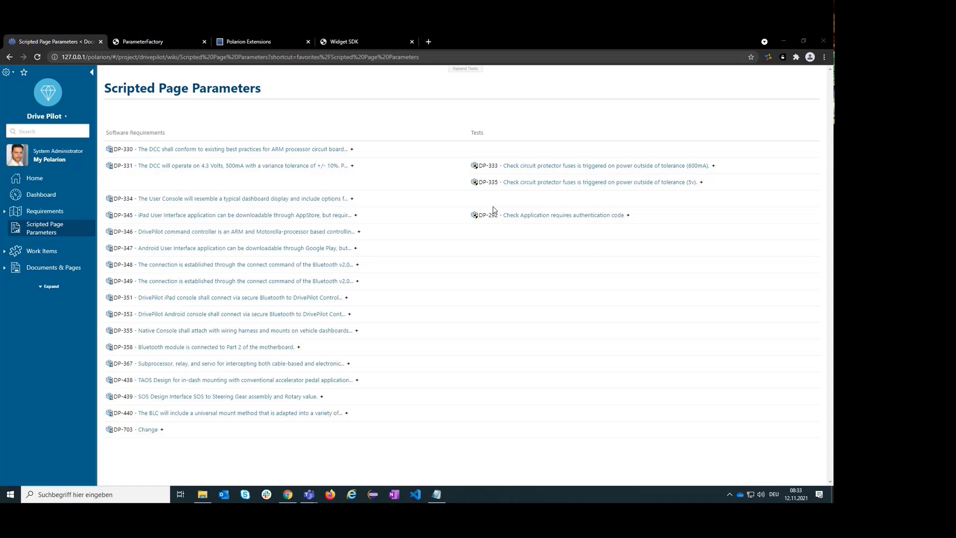
Step: Put the page in edit mode and open the traceability table widget's settings
left_click(465, 74)
left_click(117, 76)
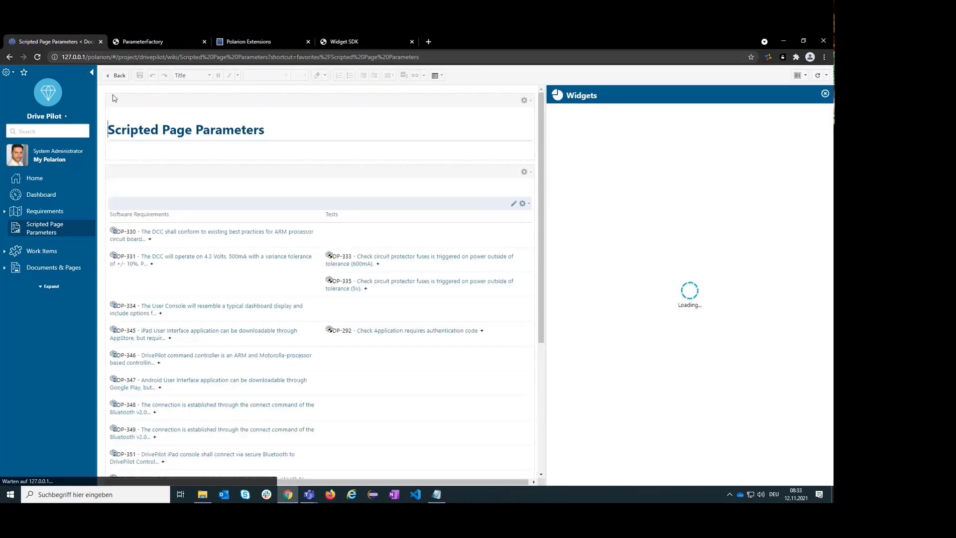
left_click(221, 207)
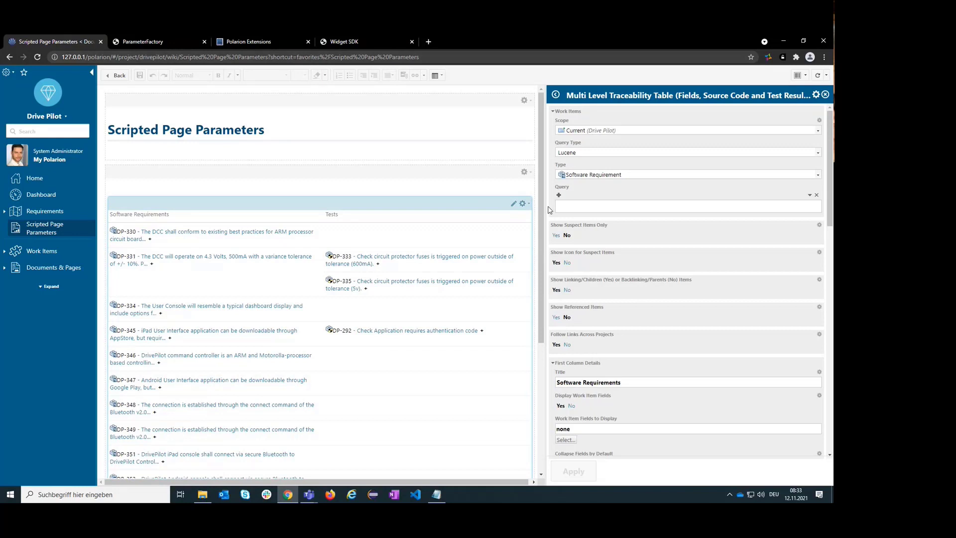
scroll(572, 229, "down", 15)
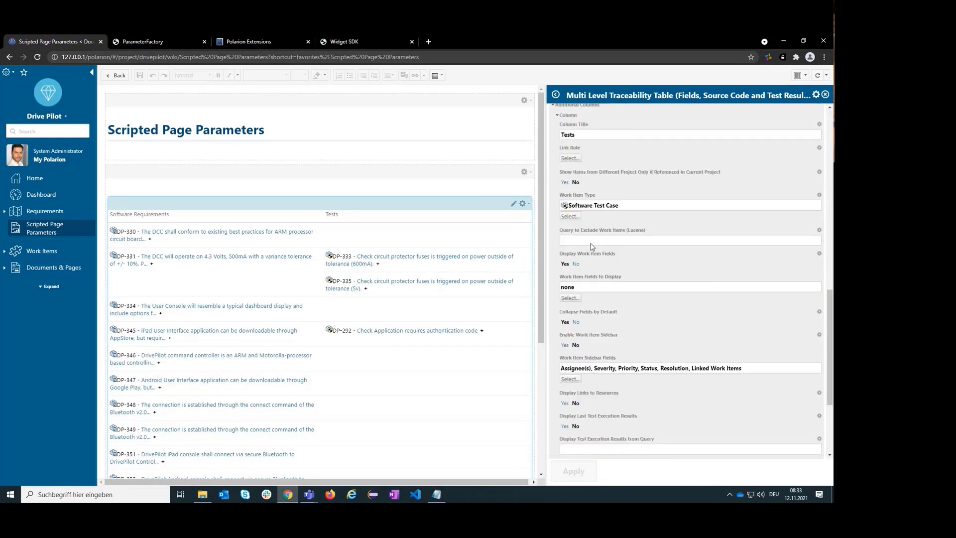
scroll(573, 319, "down", 2)
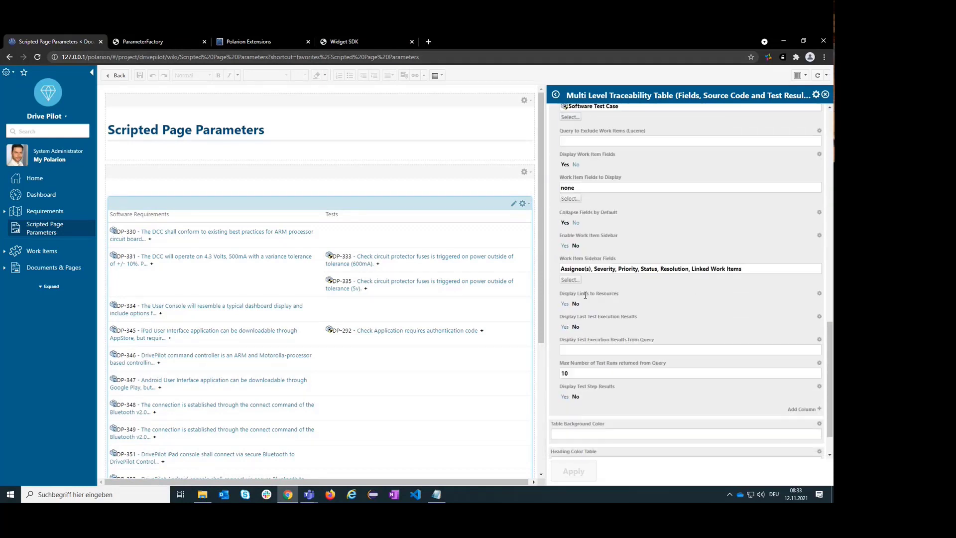
Step: Set Display Last Test Execution Results to Yes and apply, then back to No and apply
left_click(565, 327)
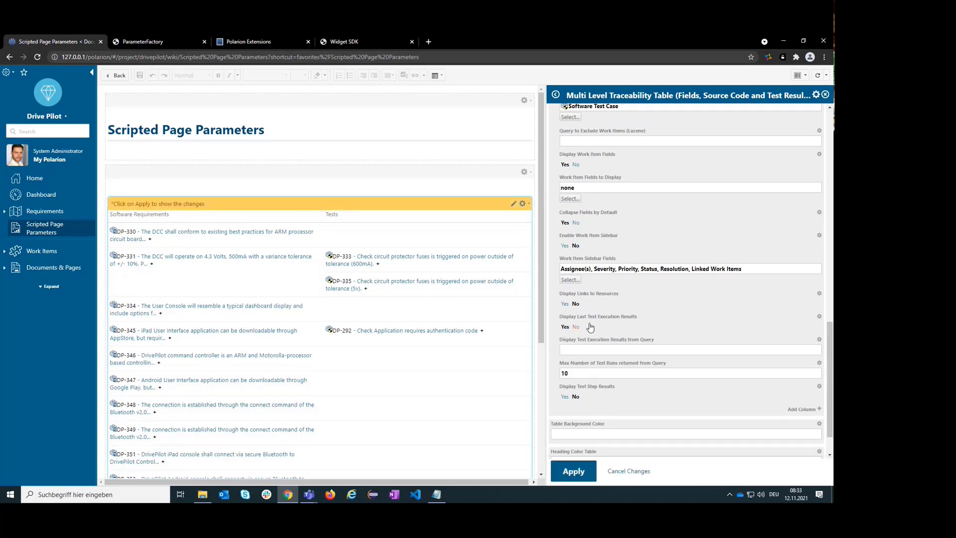
left_click(574, 472)
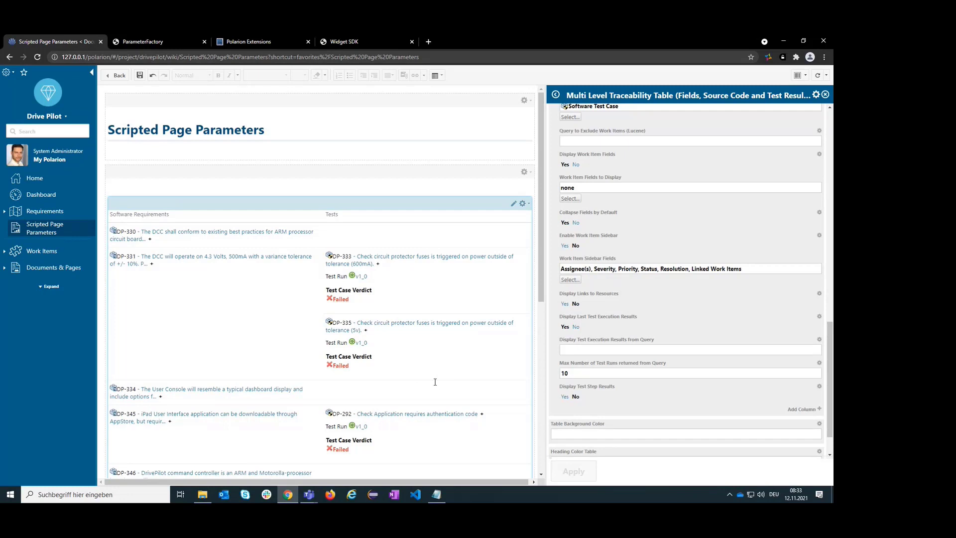
left_click(576, 327)
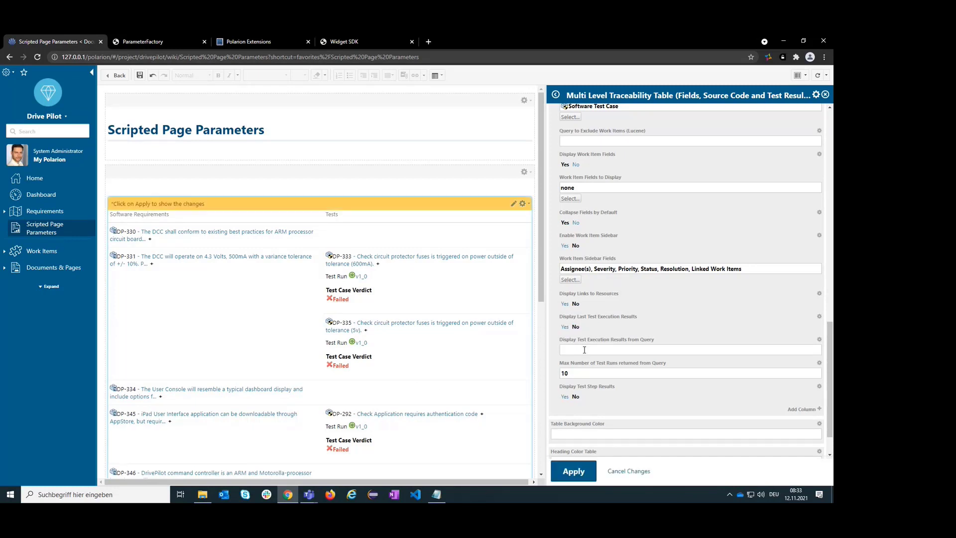
left_click(581, 473)
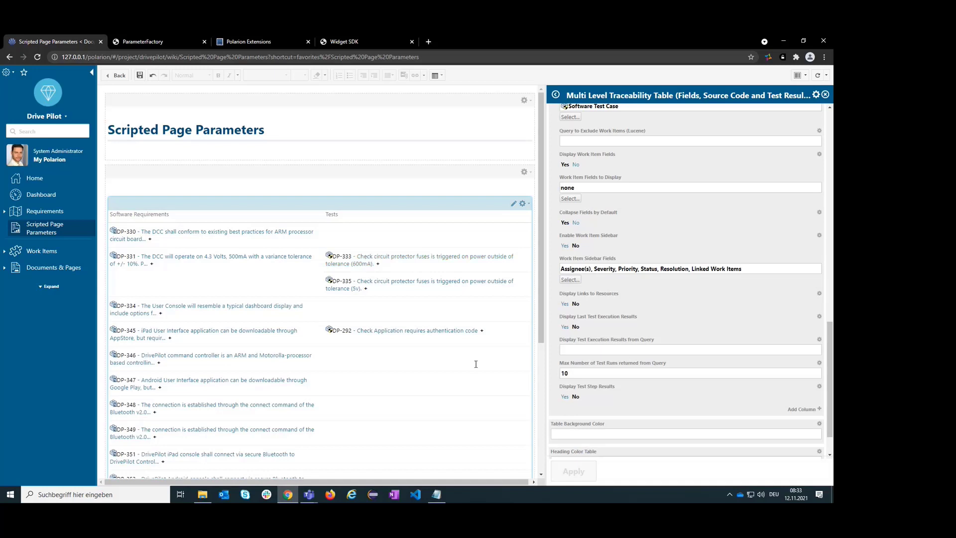
Step: Open Test Runs in a second tab and filter it to test run v2_0 with an id: filter
left_click(50, 287)
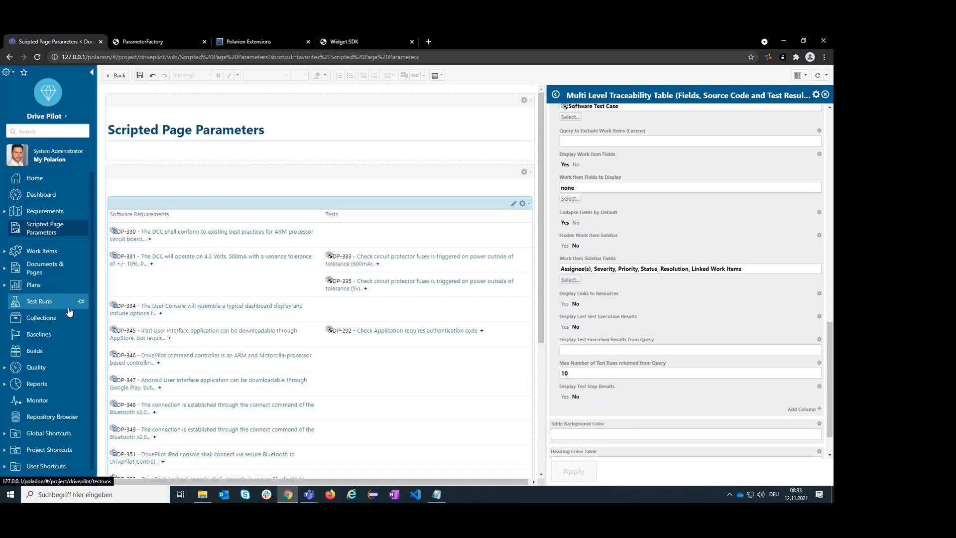
middle_click(69, 311)
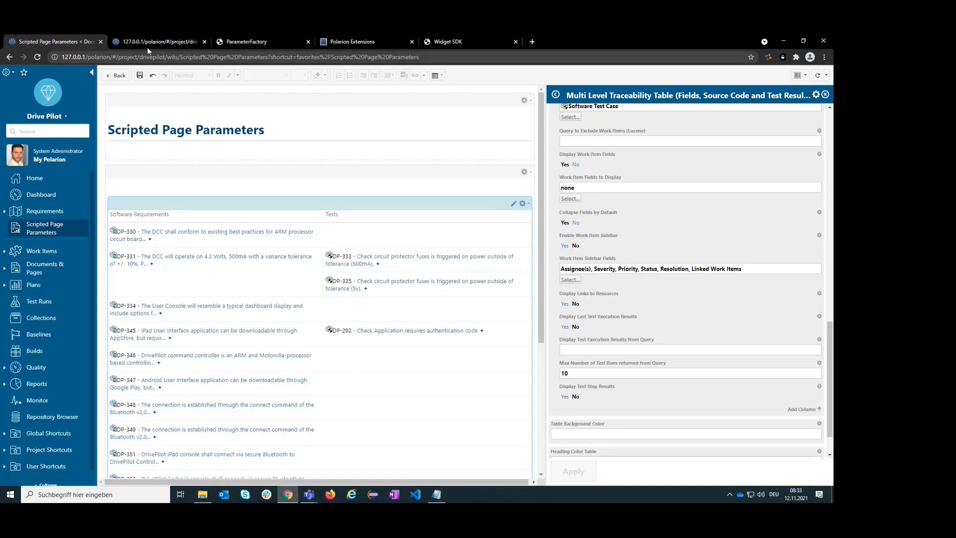
left_click(148, 40)
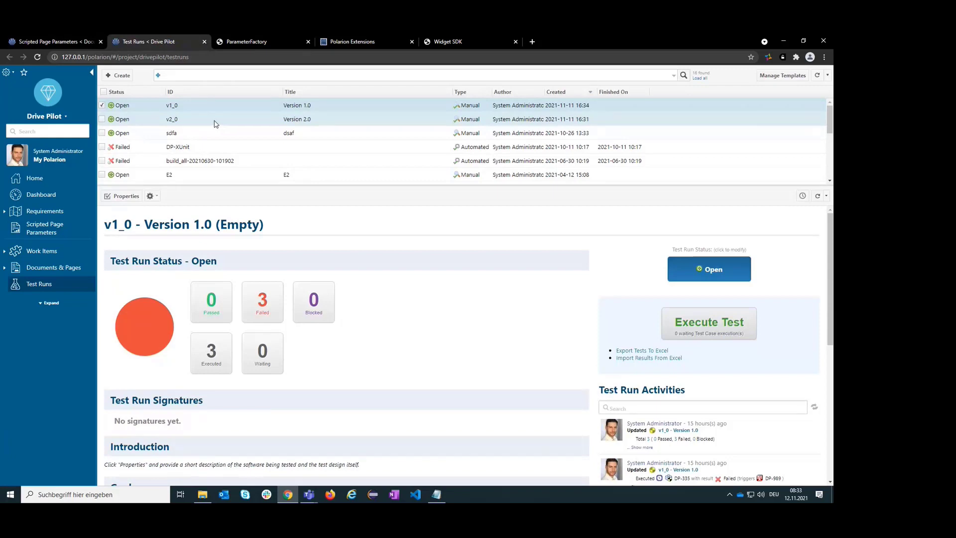
left_click(210, 120)
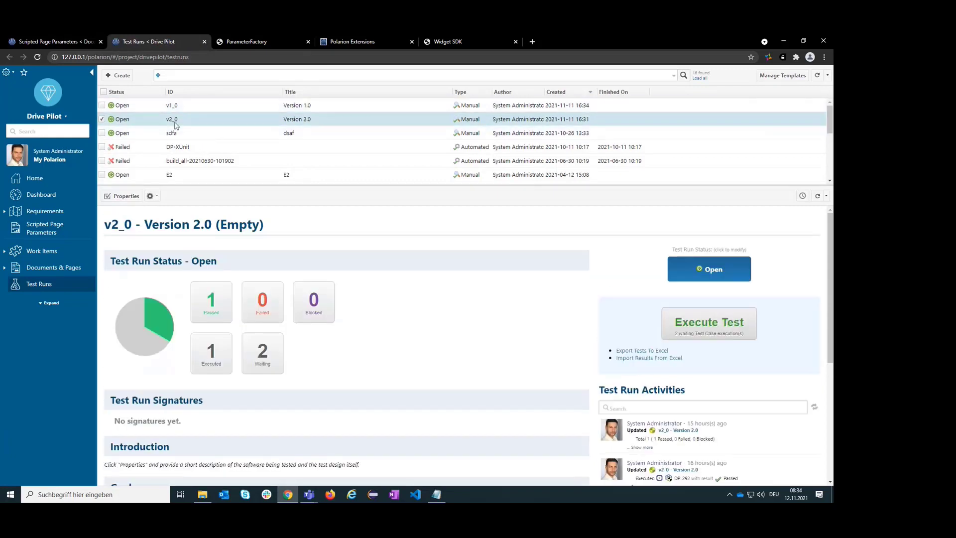
left_click(157, 75)
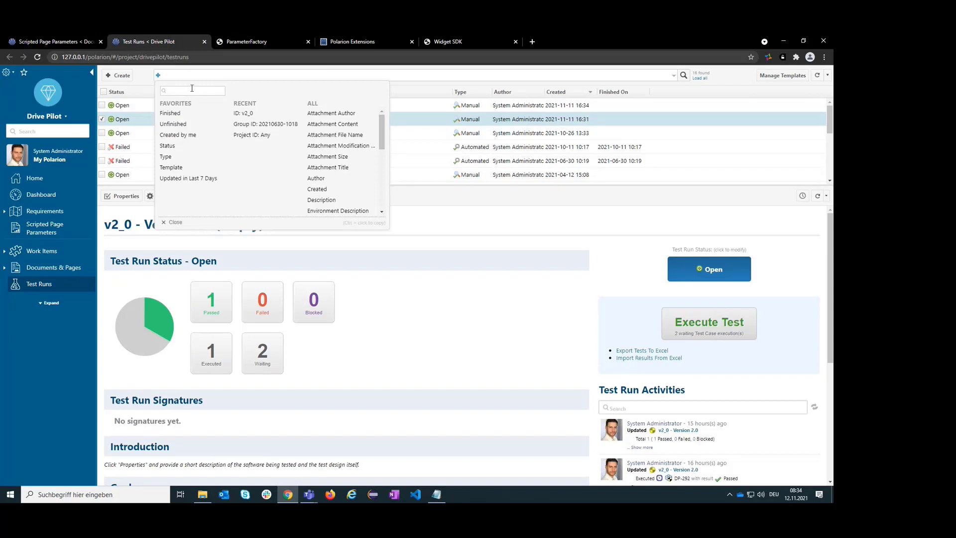
type("id:")
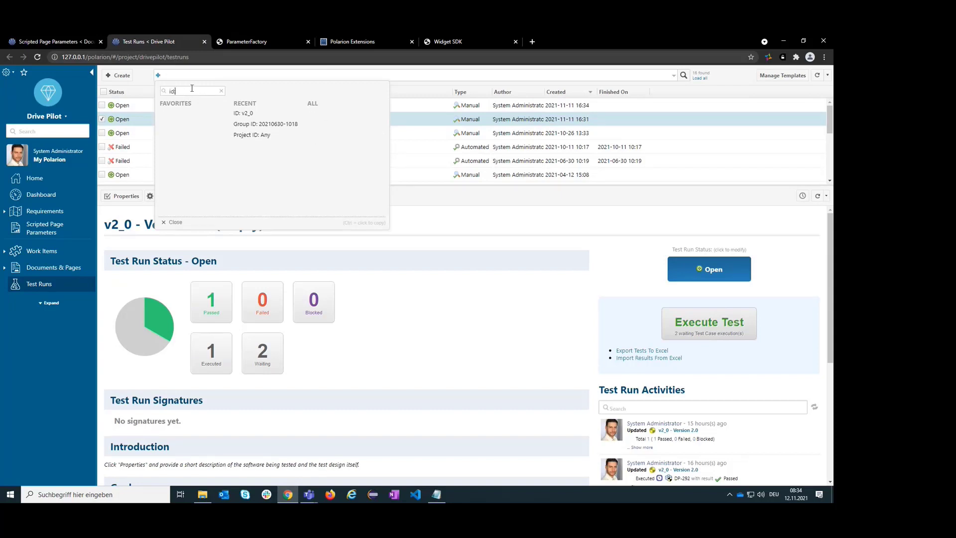
left_click(251, 114)
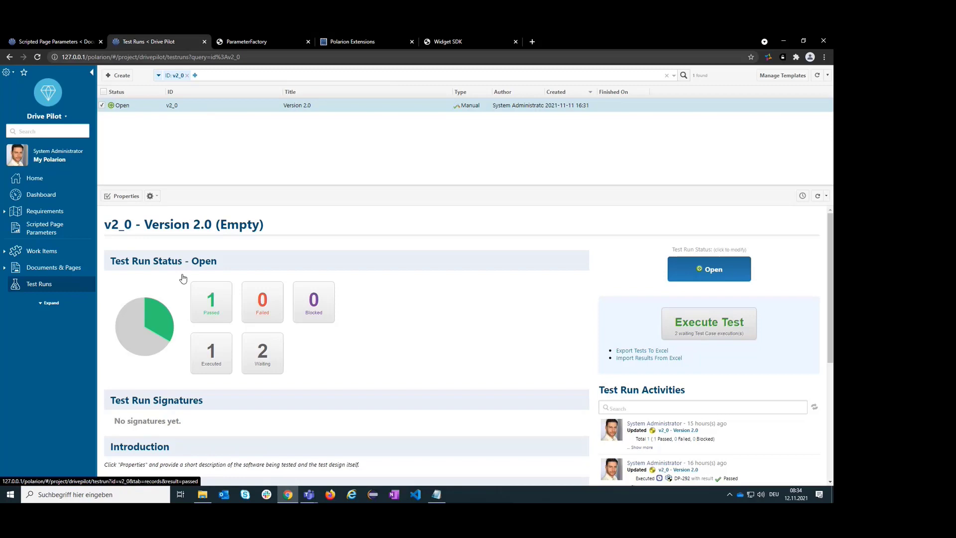
Step: Paste the id:v2_0 query into the table's Display Test Execution Results from Query setting
left_click(50, 43)
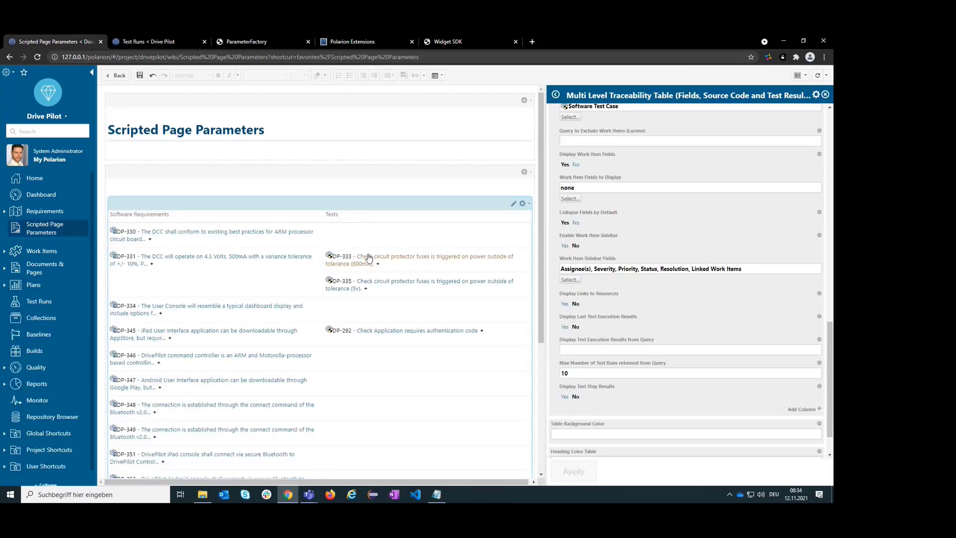
left_click(139, 44)
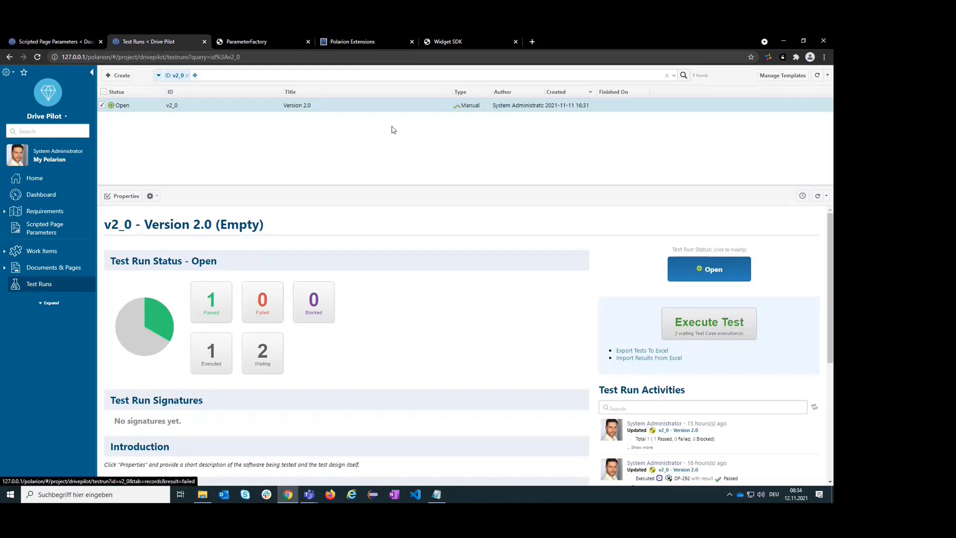
left_click(170, 75)
key("ctrl+c")
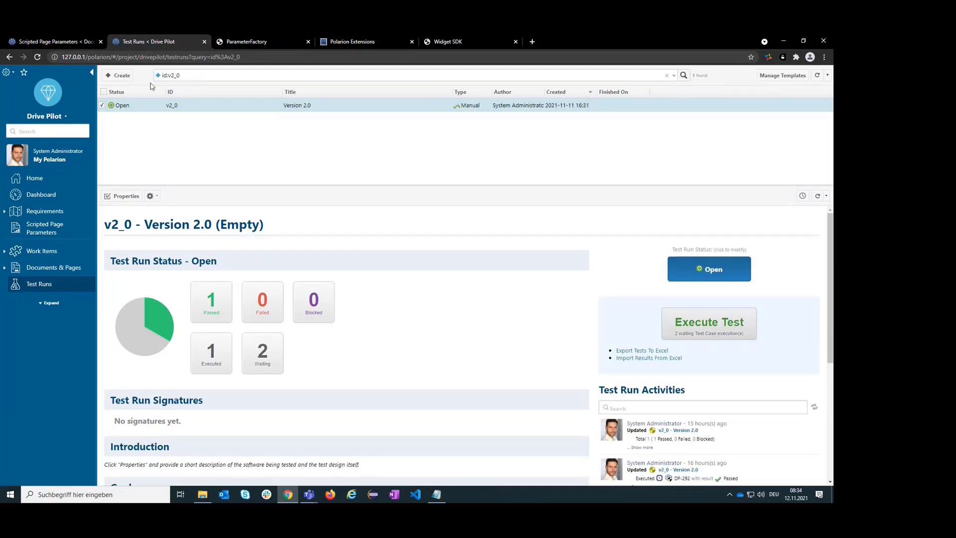
left_click(67, 43)
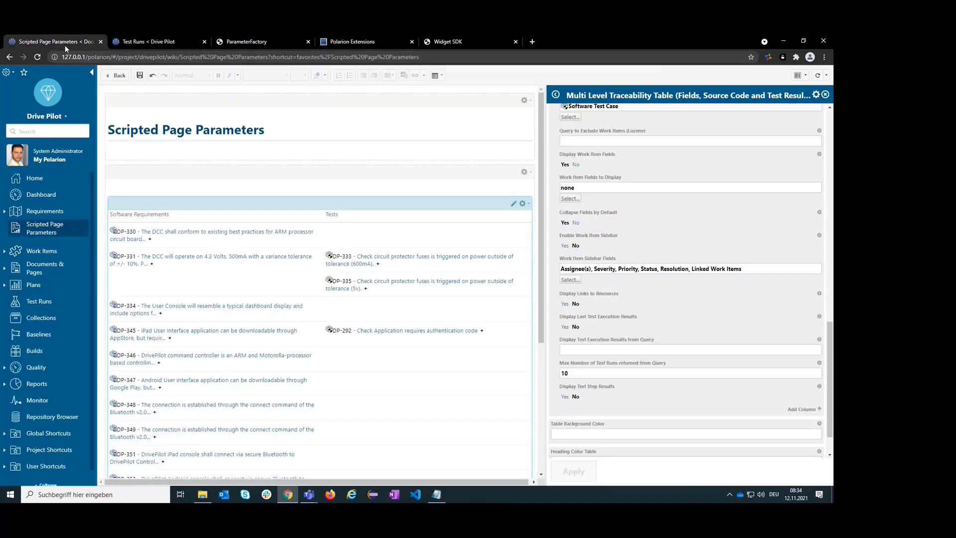
left_click(623, 349)
key("ctrl+v")
Step: Apply the id:v2_0 query and scroll to see test run v2_0 with DP-292 Passed
left_click(574, 471)
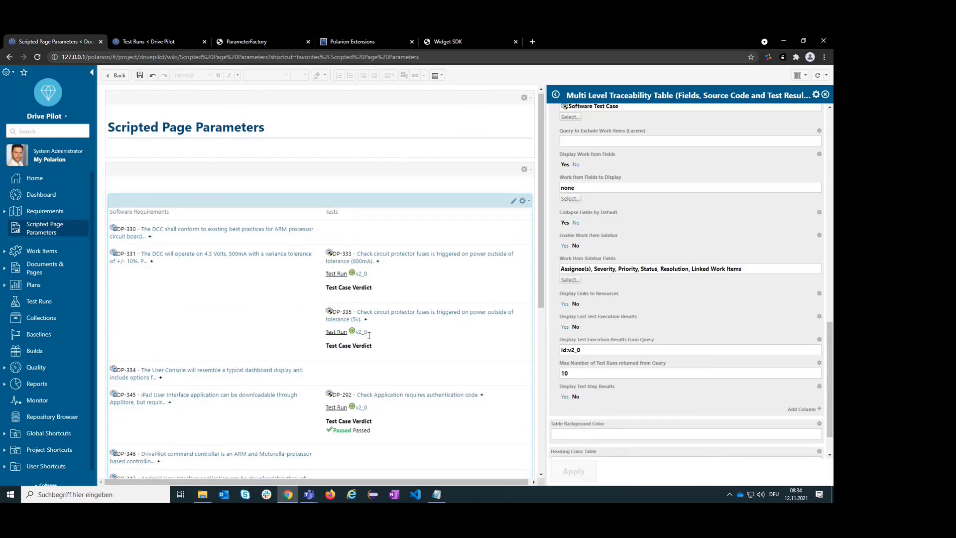
scroll(366, 359, "down", 1)
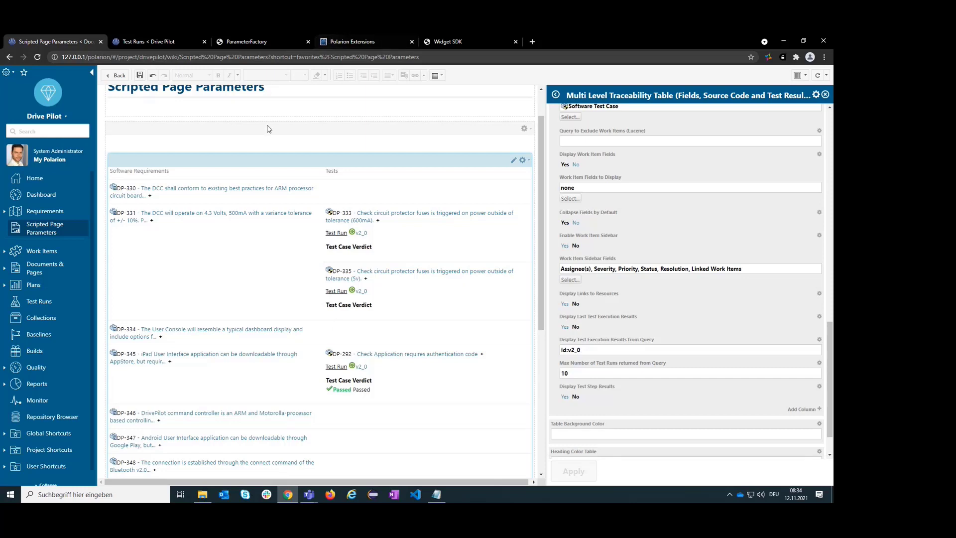
left_click(805, 76)
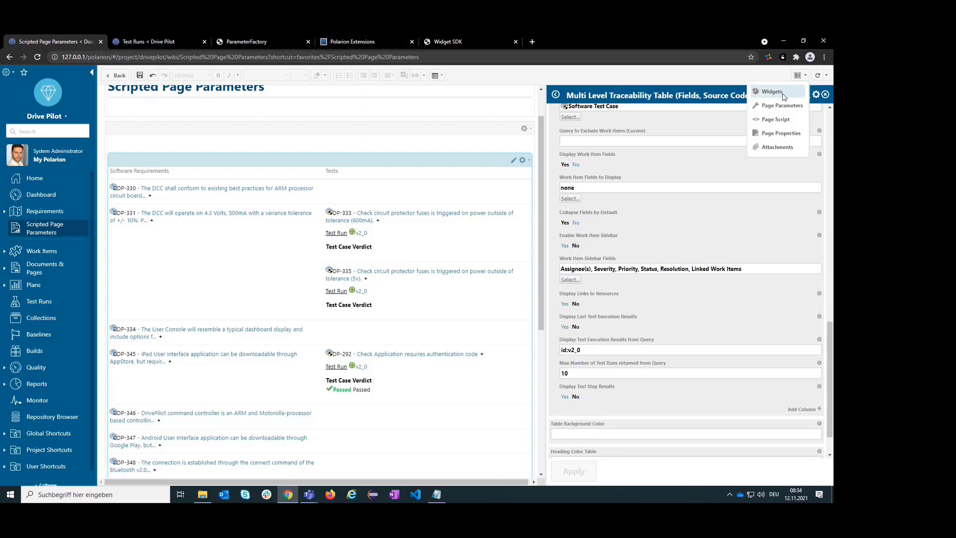
Step: Create a String page parameter labelled 'Test Query' (ID Test_Query) and confirm it
left_click(781, 106)
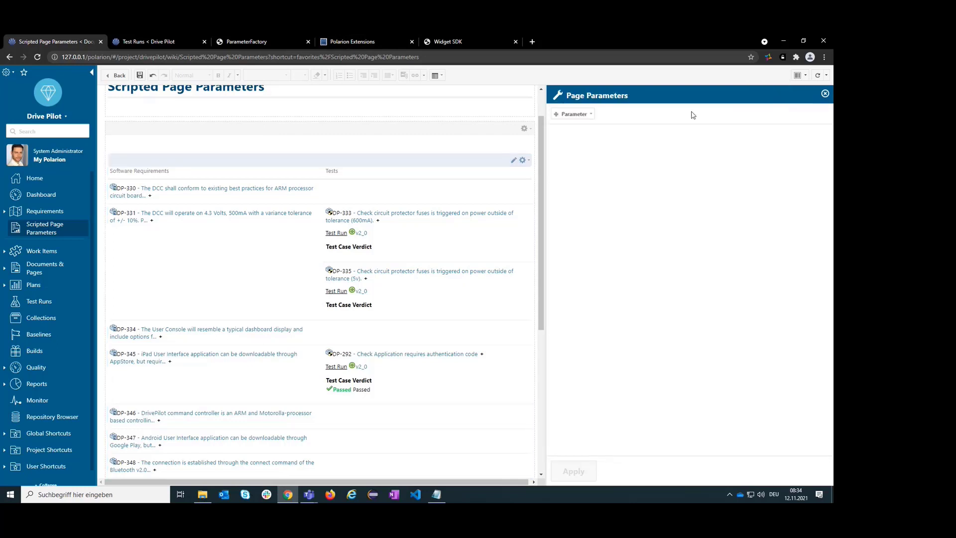
left_click(559, 119)
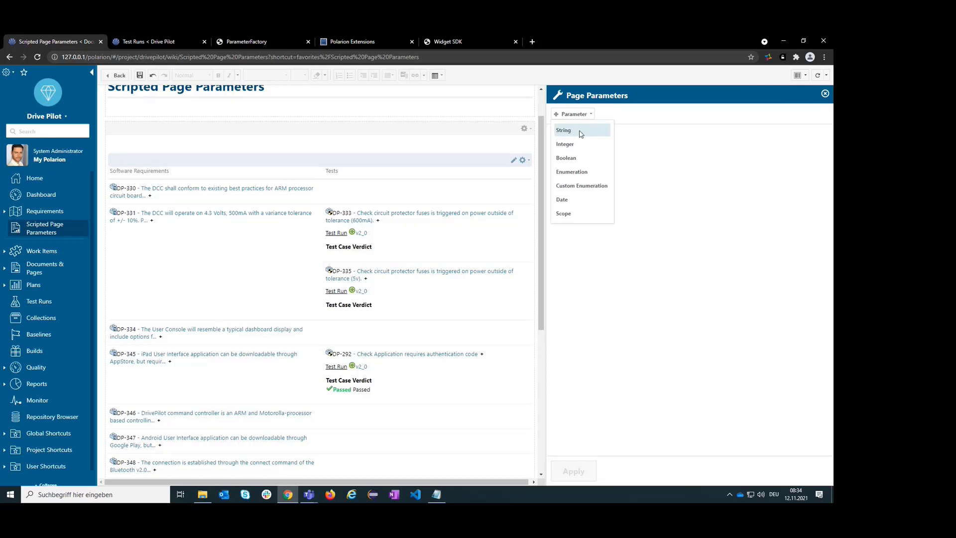
left_click(579, 133)
left_click(406, 265)
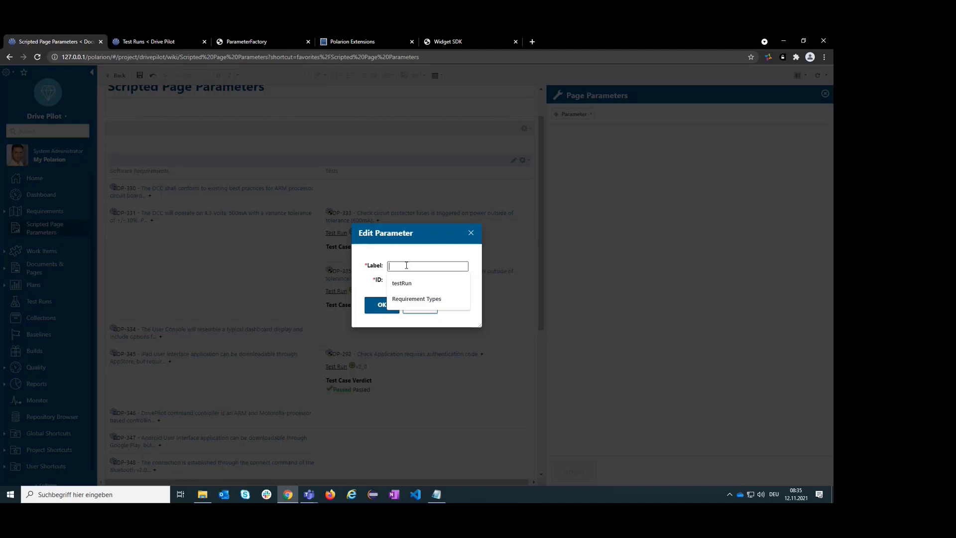
type("test")
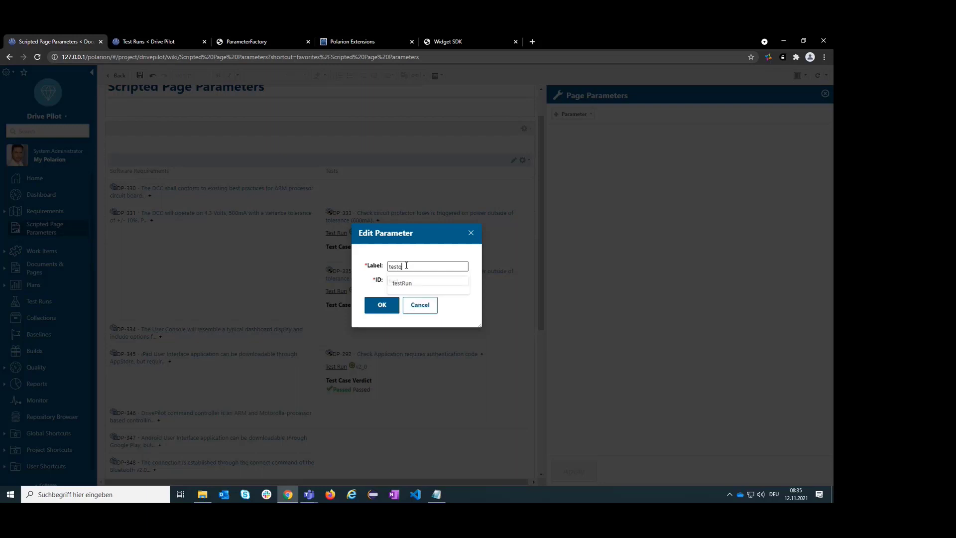
key("BackSpace")
key("BackSpace")
key("BackSpace")
type("TestQ")
key("BackSpace")
type("Query")
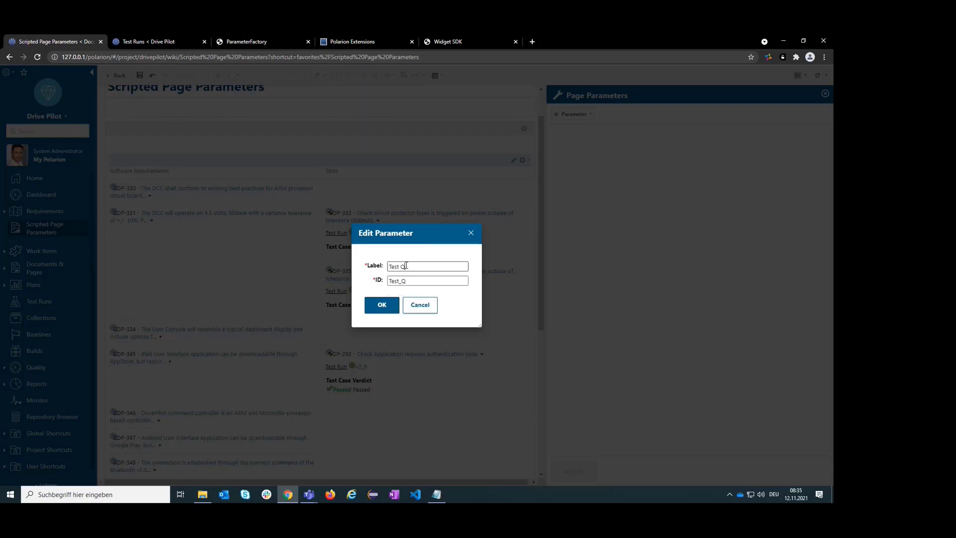
left_click(384, 304)
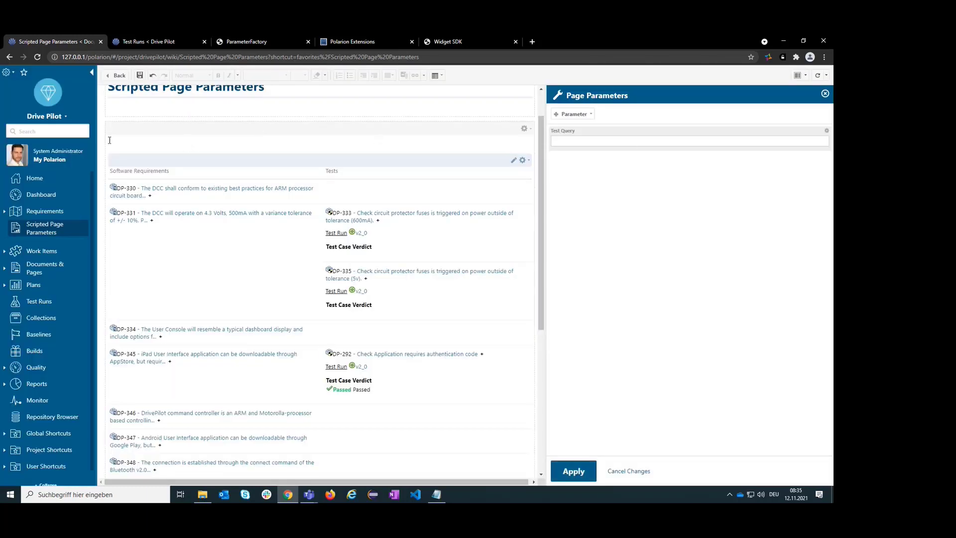
left_click(803, 77)
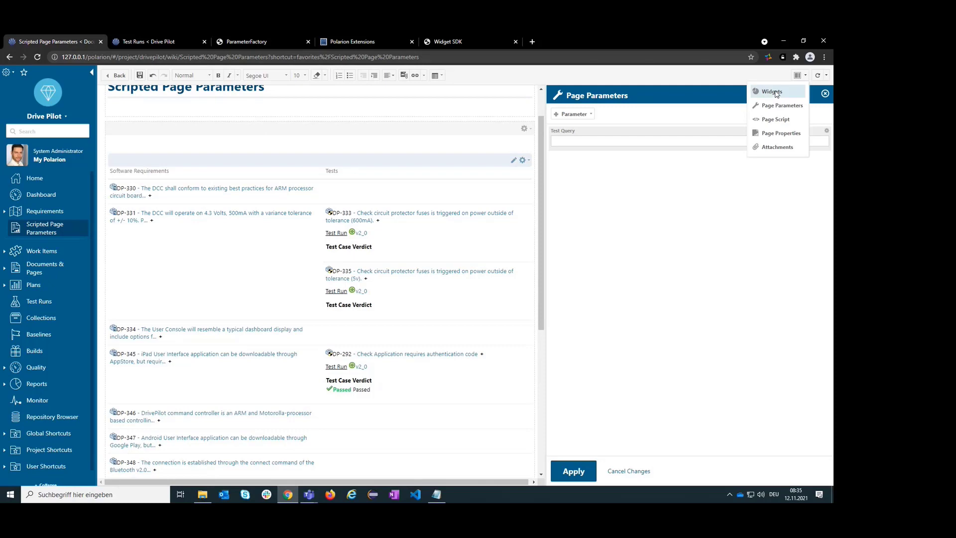
Step: Insert a 'Page Parameters - Block' widget showing Test Query above the traceability table
left_click(772, 92)
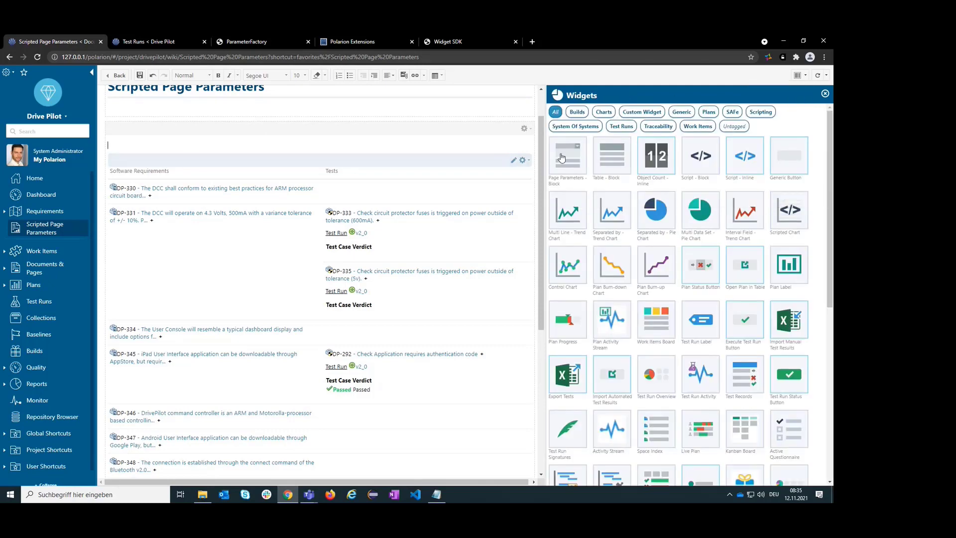
left_click(553, 158)
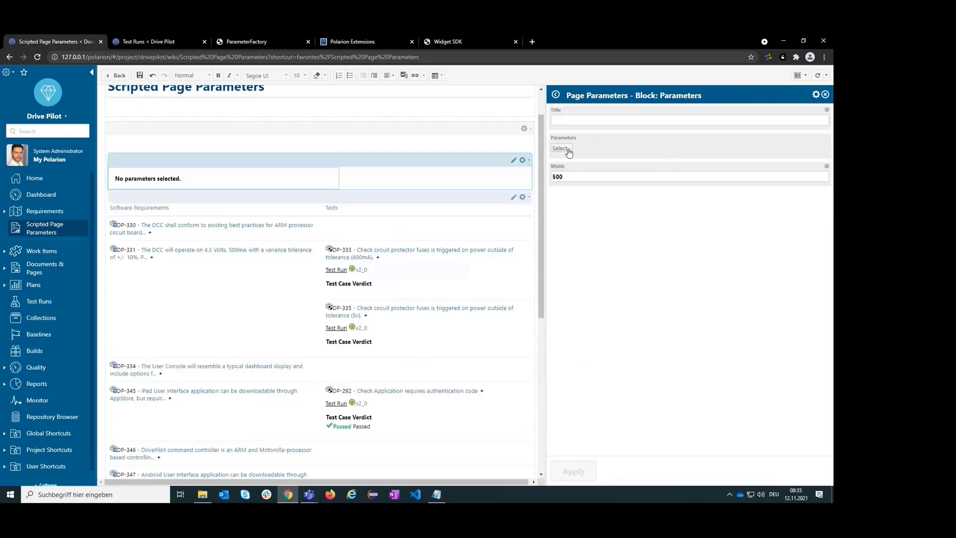
left_click(568, 150)
double_click(380, 249)
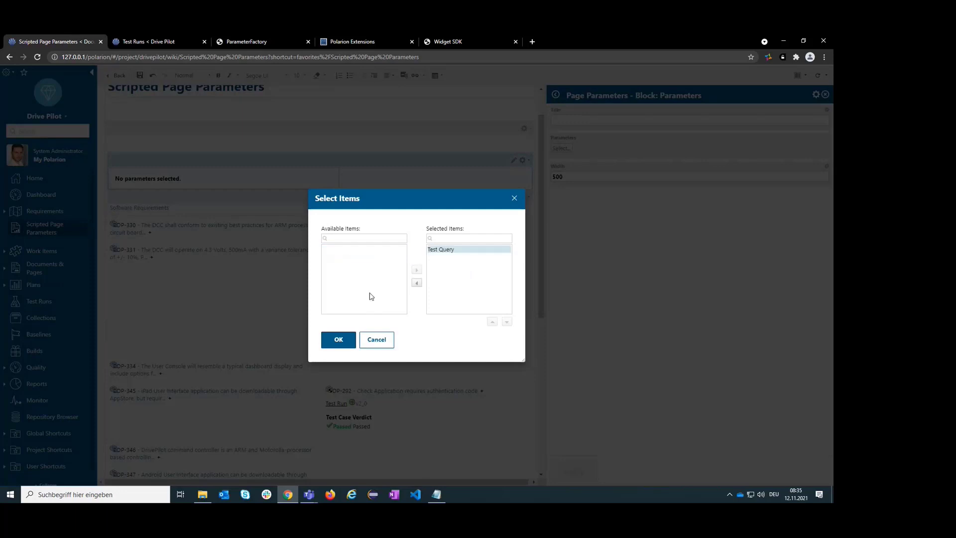
left_click(338, 339)
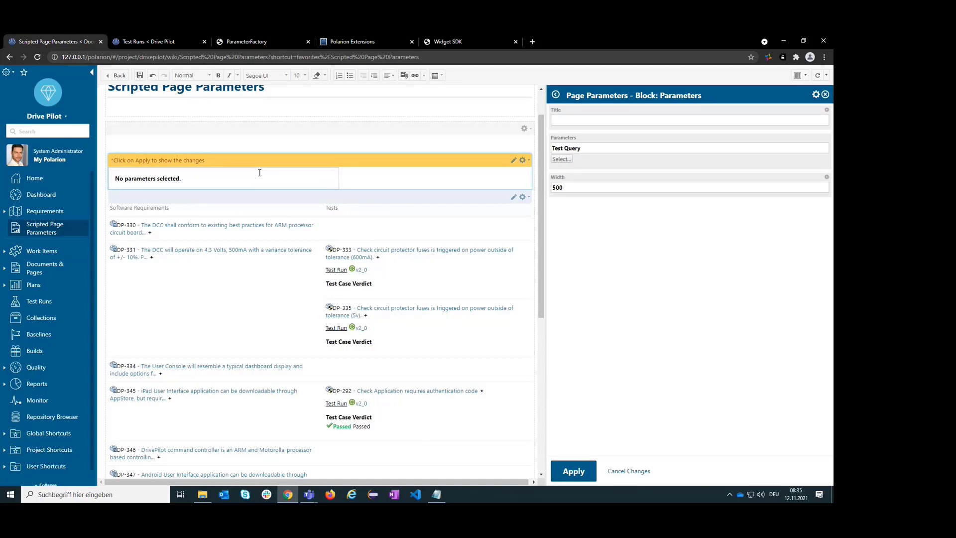
left_click(333, 198)
Step: Bind Display Test Execution Results from Query to the Test Query parameter and apply
scroll(619, 216, "down", 6)
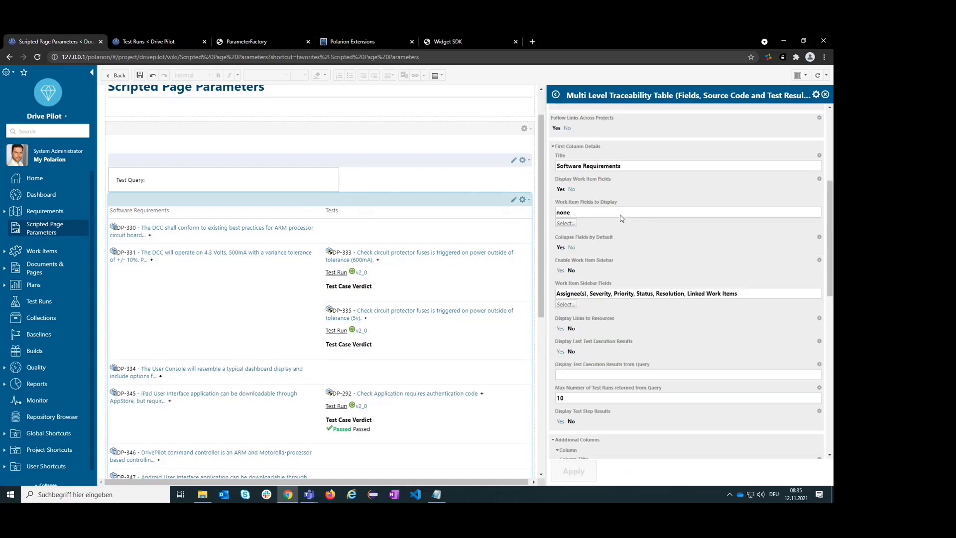
scroll(622, 219, "down", 5)
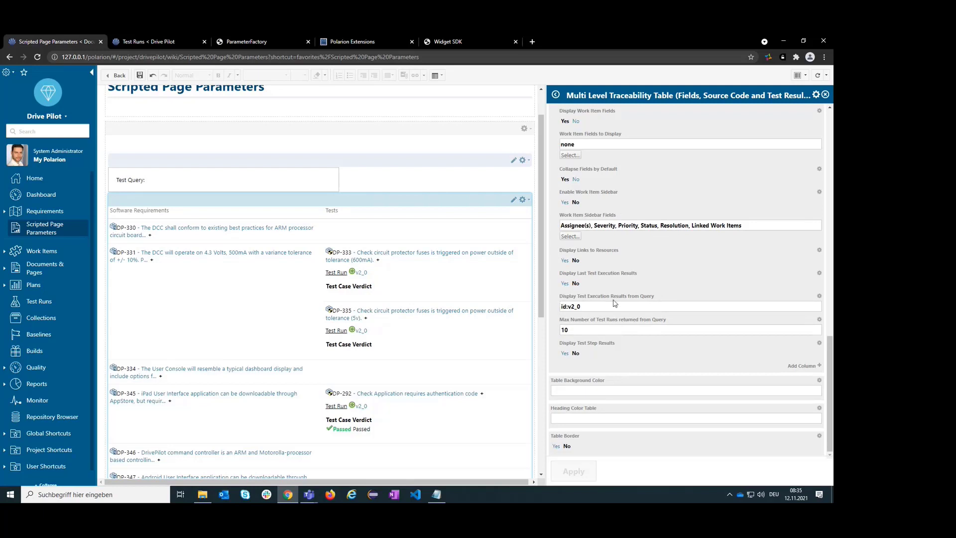
left_click(818, 296)
mouse_move(797, 311)
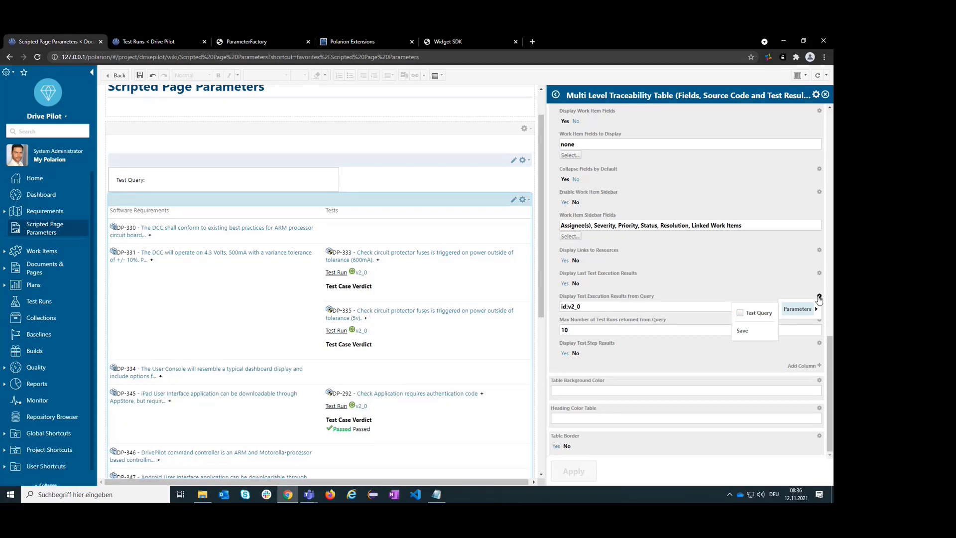
left_click(754, 315)
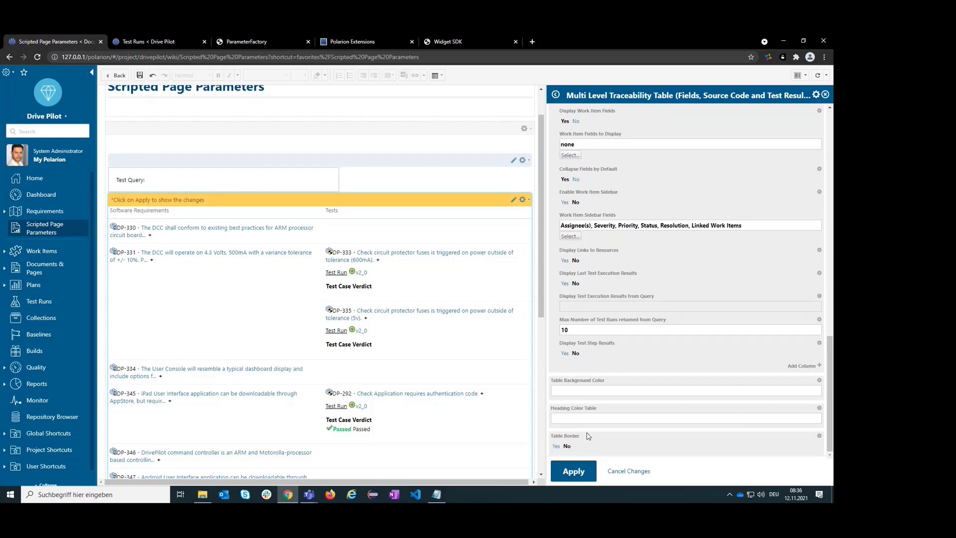
left_click(576, 471)
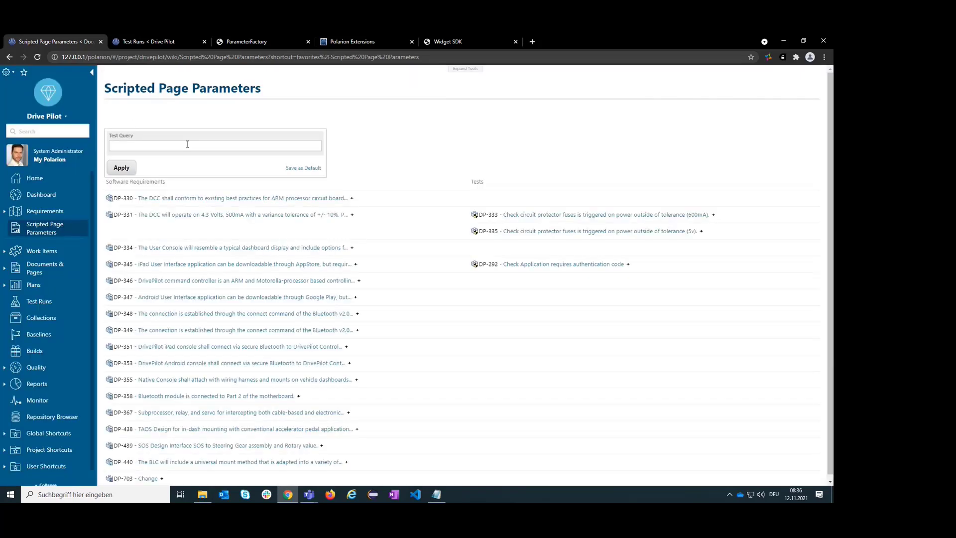
Step: Apply Test Query value id:v_2 on the page and compare it with the v2_0 run's query
left_click(185, 143)
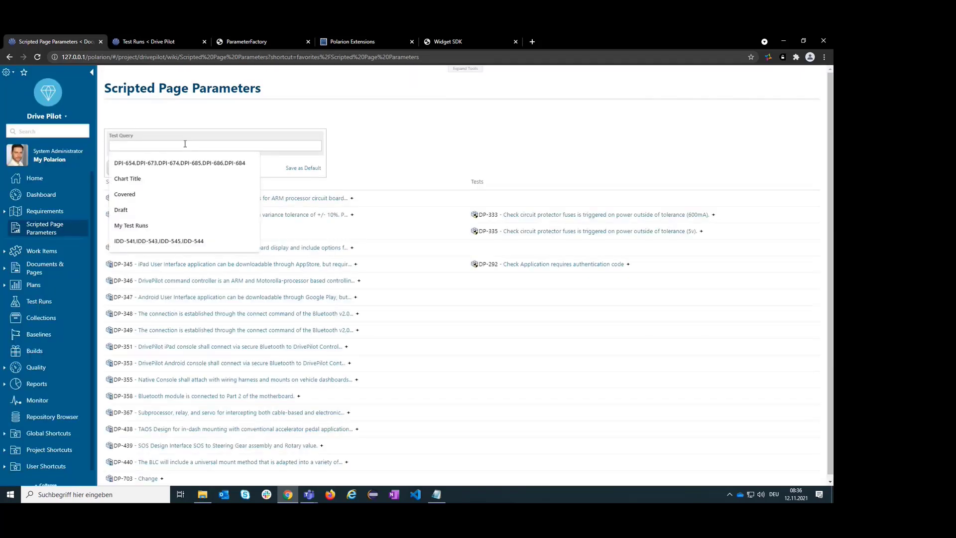
type("id:v_2")
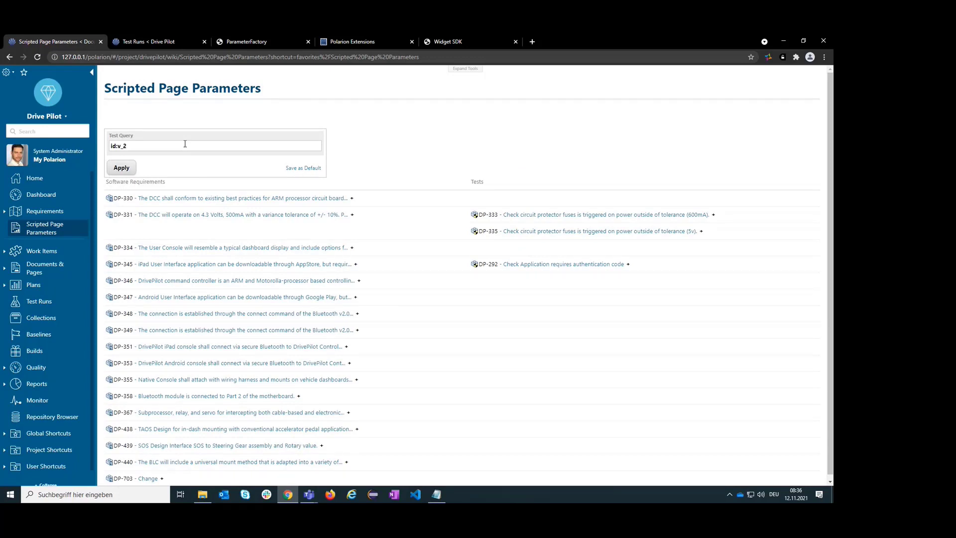
left_click(121, 168)
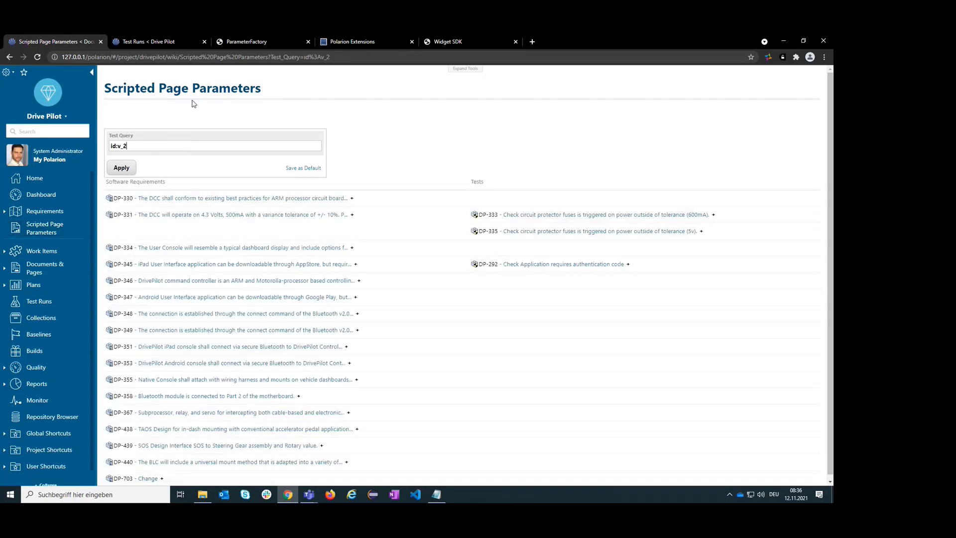
left_click(157, 43)
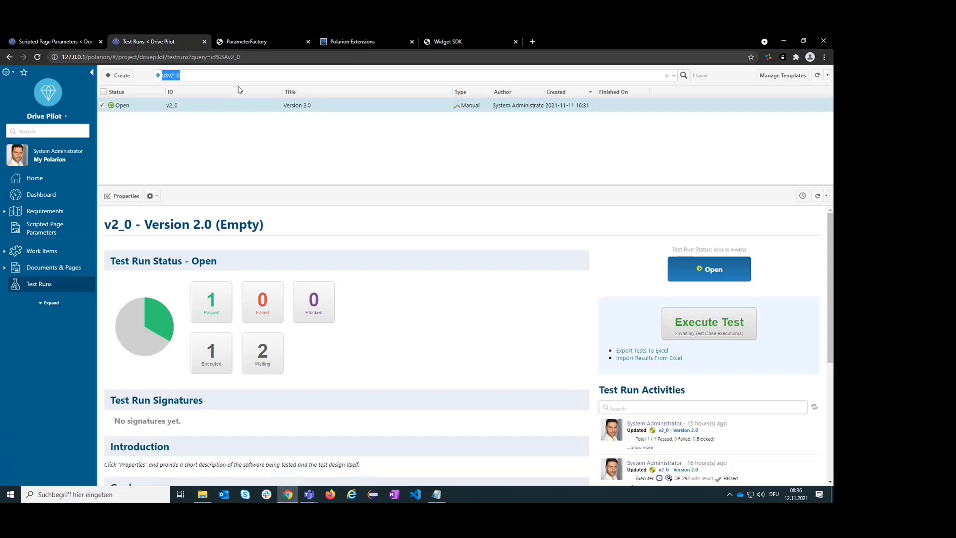
left_click(191, 76)
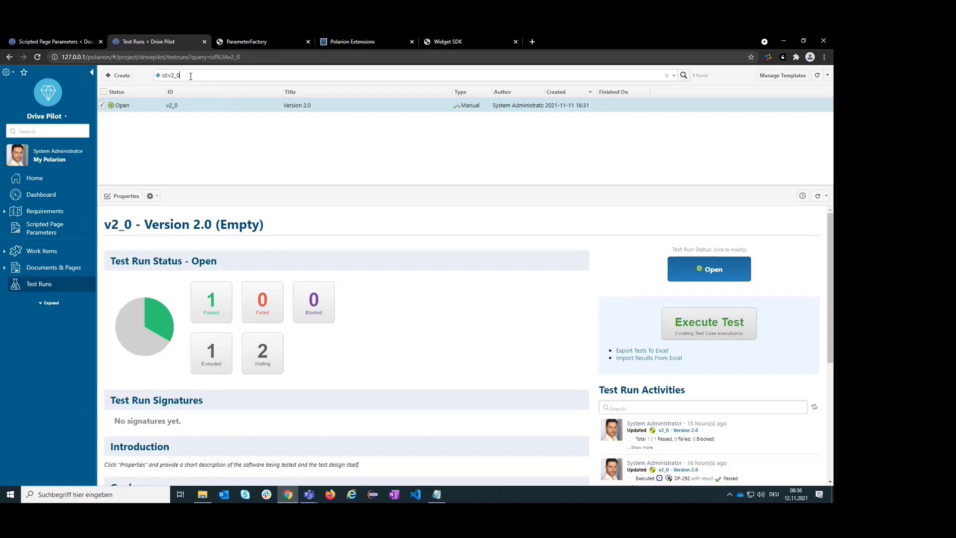
left_click(52, 41)
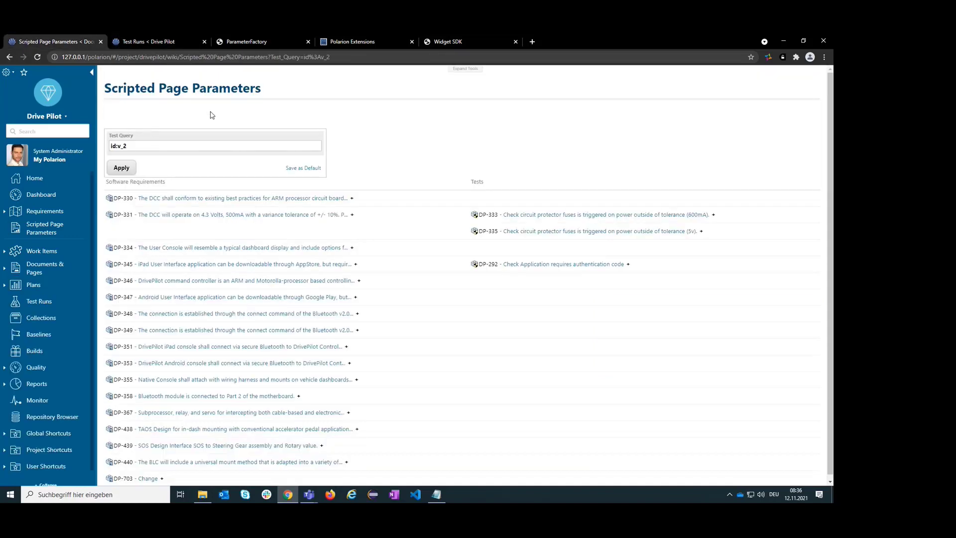